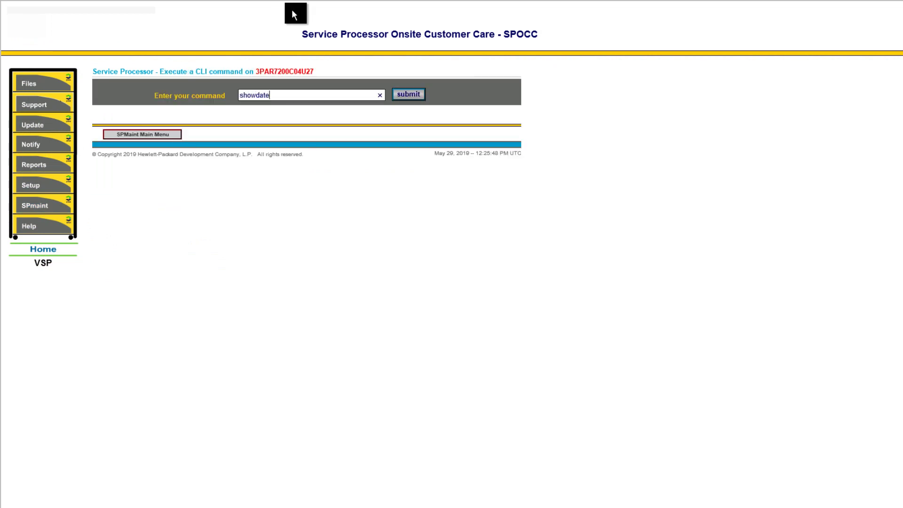
Step: Run showdate on the array, confirming node 1 reports 15:31:21 EEST (Europe/Sofia)
click(399, 93)
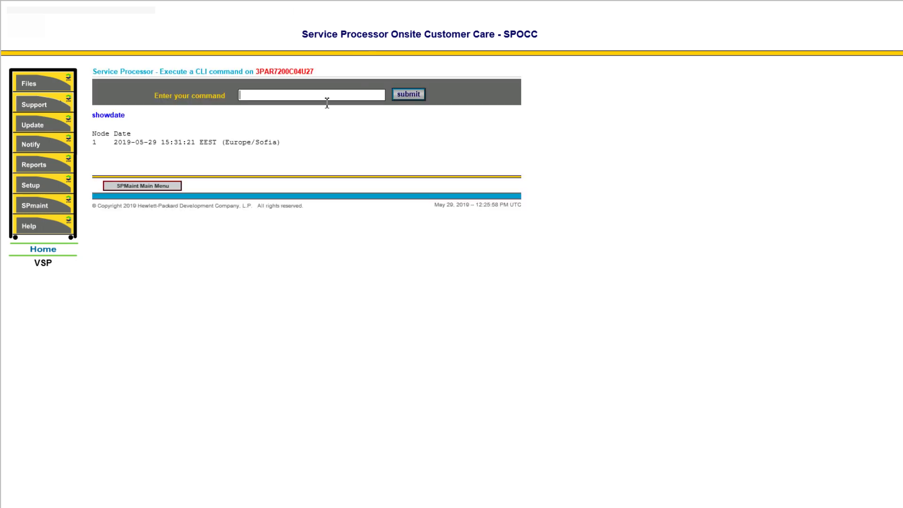
Step: Navigate from SPmaint through SP Control/Status to the SP Date/Time Maintenance form
drag(278, 144, 208, 142)
click(393, 137)
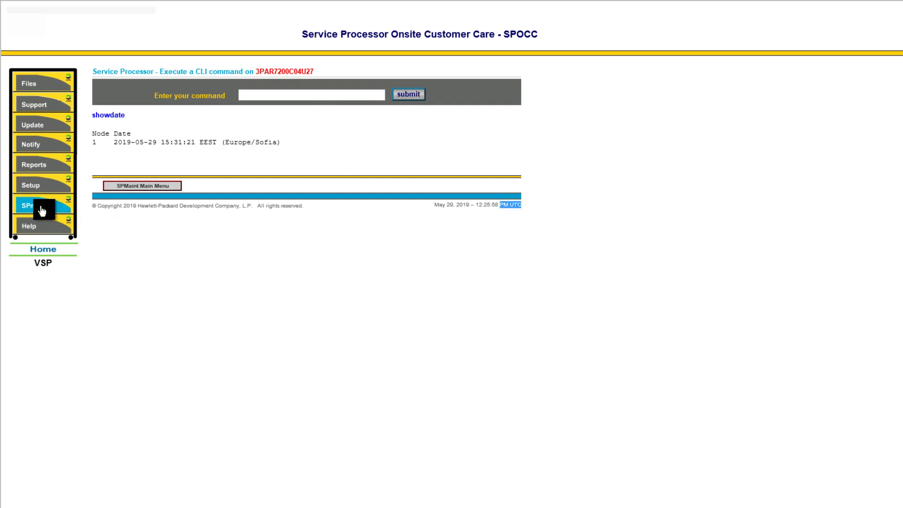
click(130, 185)
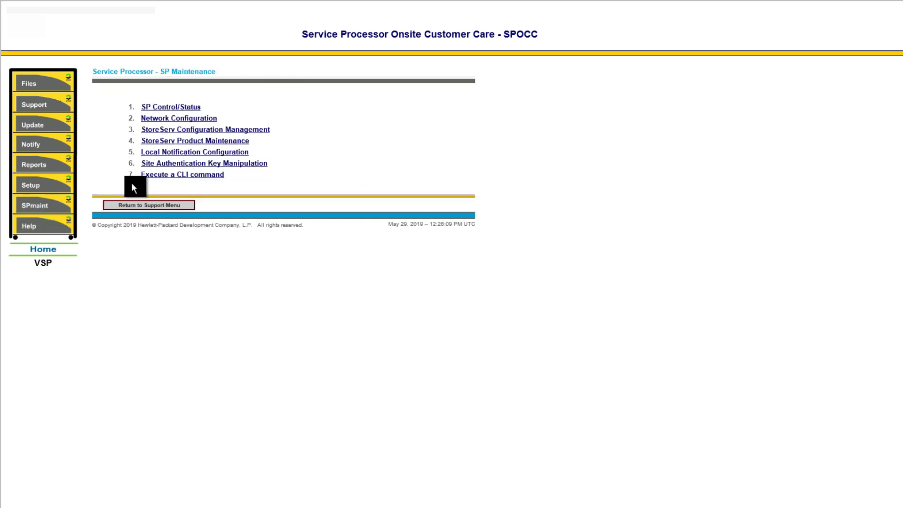
click(169, 111)
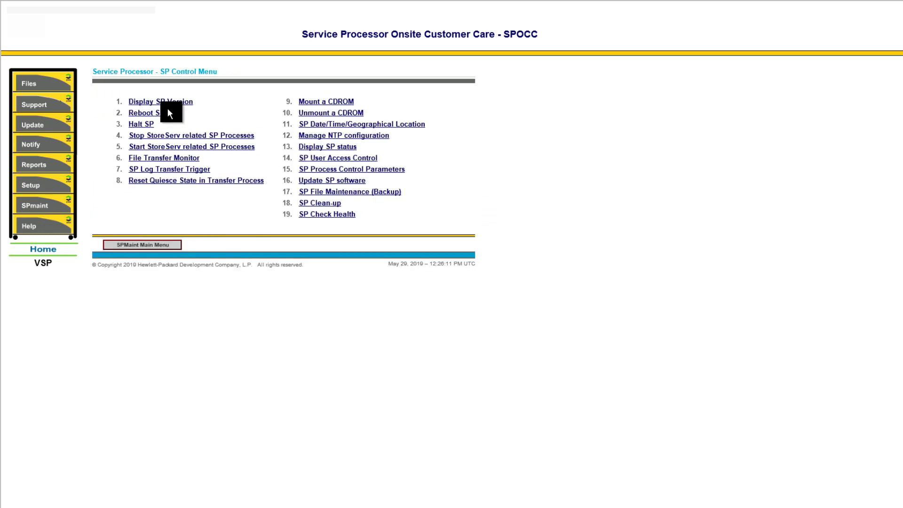
click(357, 123)
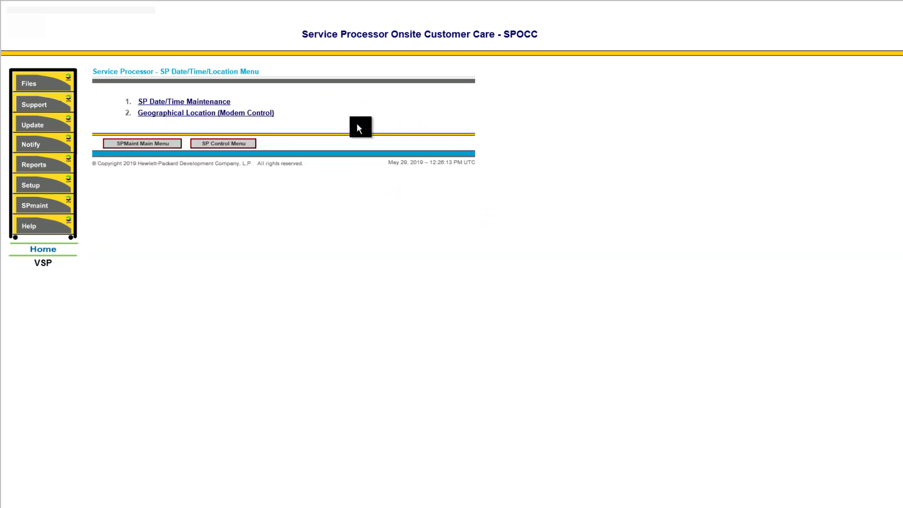
click(209, 103)
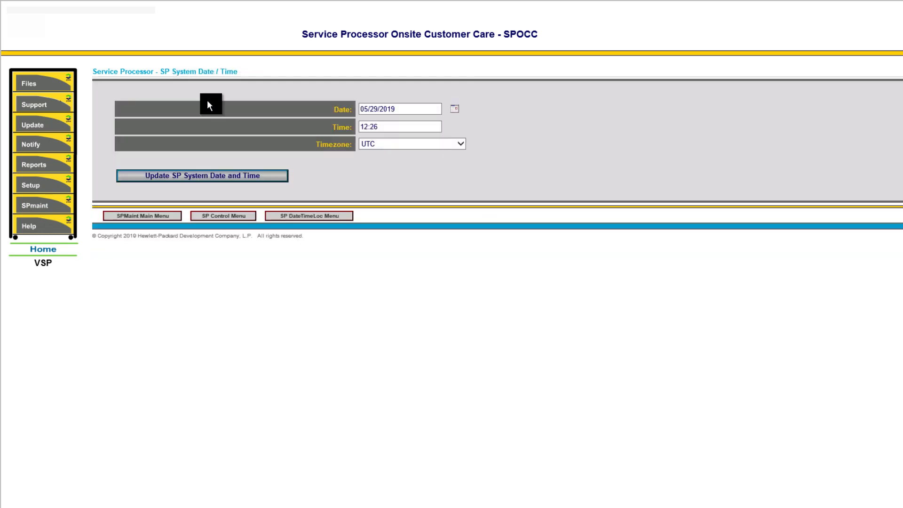
Step: Keep May 29 as the date, choose the Europe/Sofia time zone and edit the hour toward 15:26
click(456, 112)
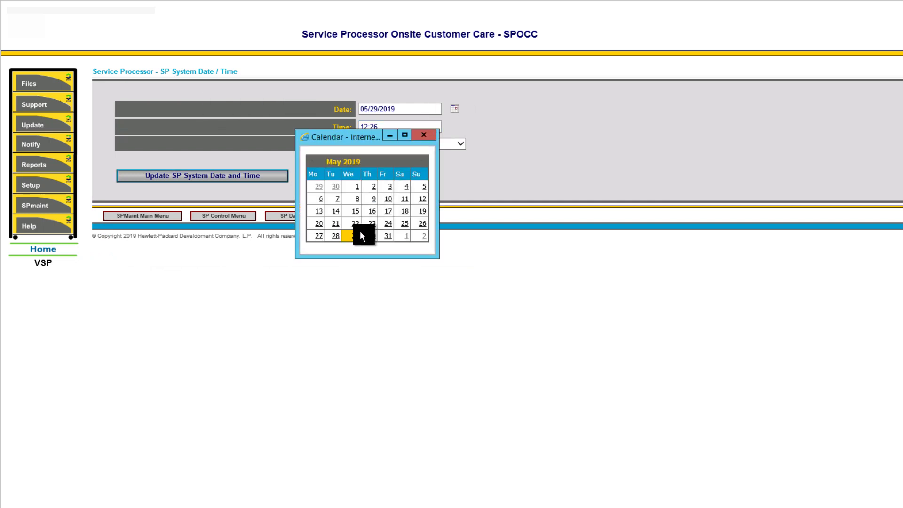
click(352, 234)
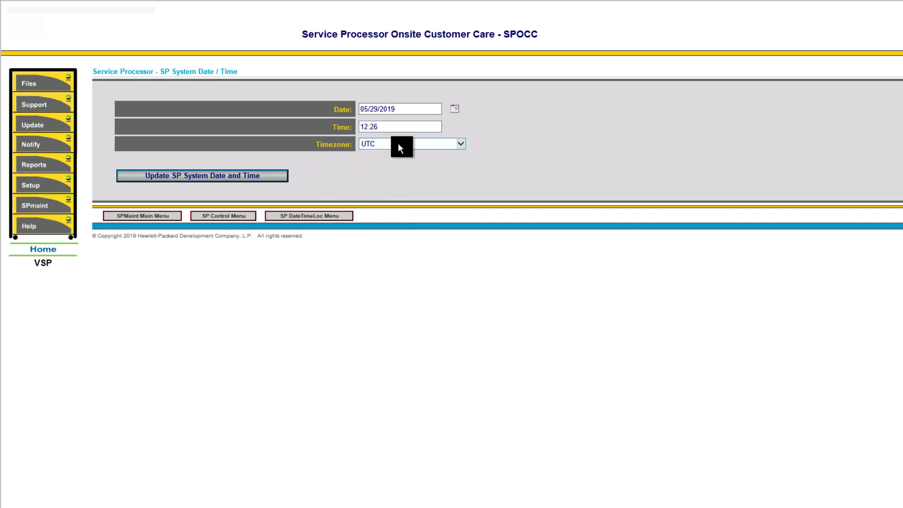
click(399, 144)
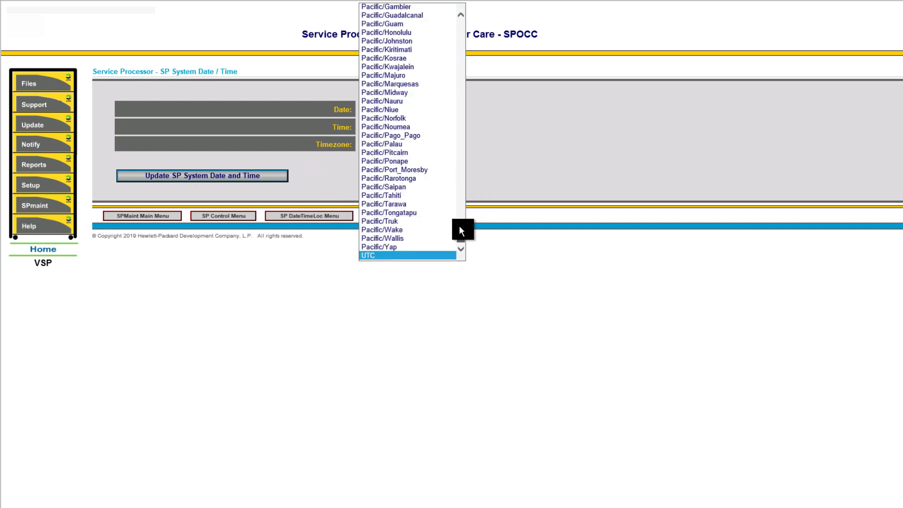
mouse_move(459, 231)
mouse_down()
mouse_move(455, 186)
mouse_move(457, 200)
mouse_up()
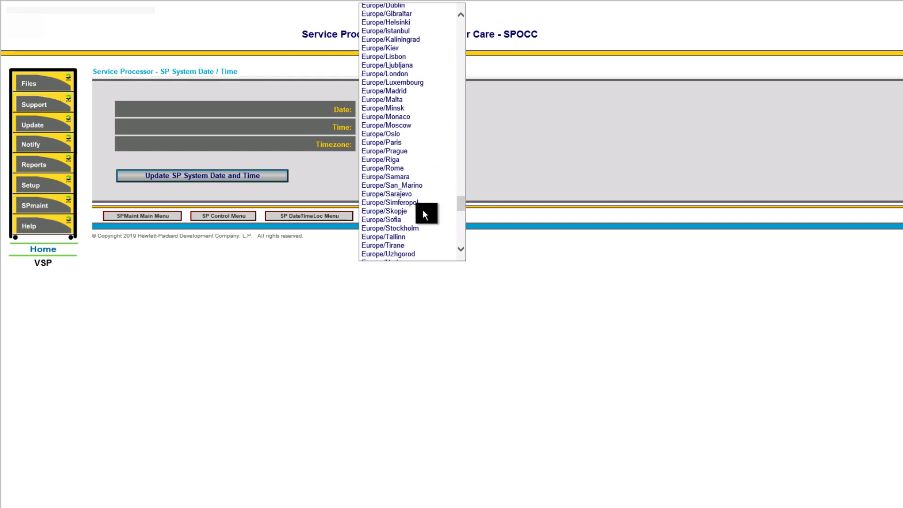
click(413, 219)
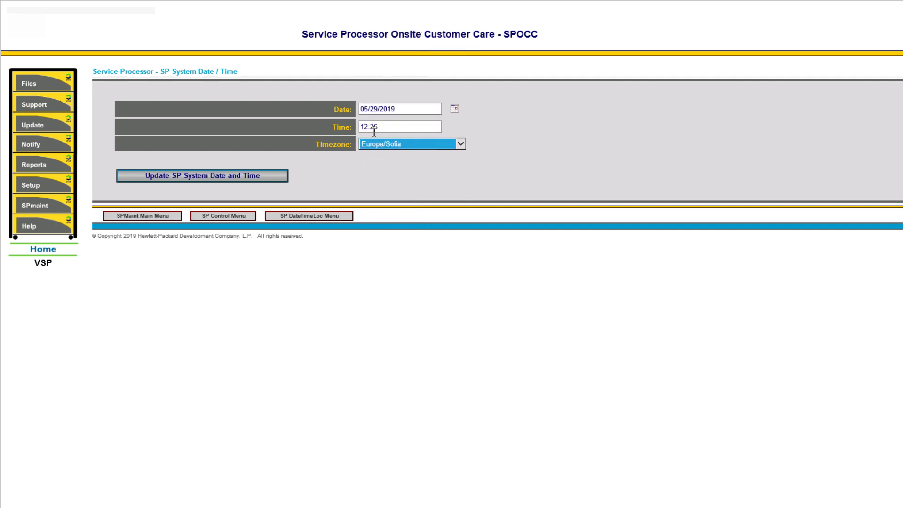
click(369, 127)
text(5)
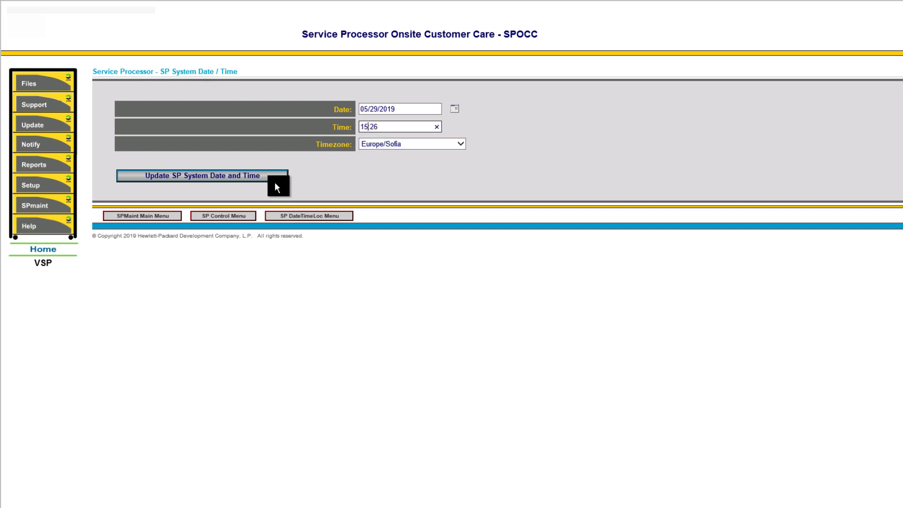
Step: Apply the SP date/time update to 05/29/2019 15:26 Europe/Sofia
click(234, 173)
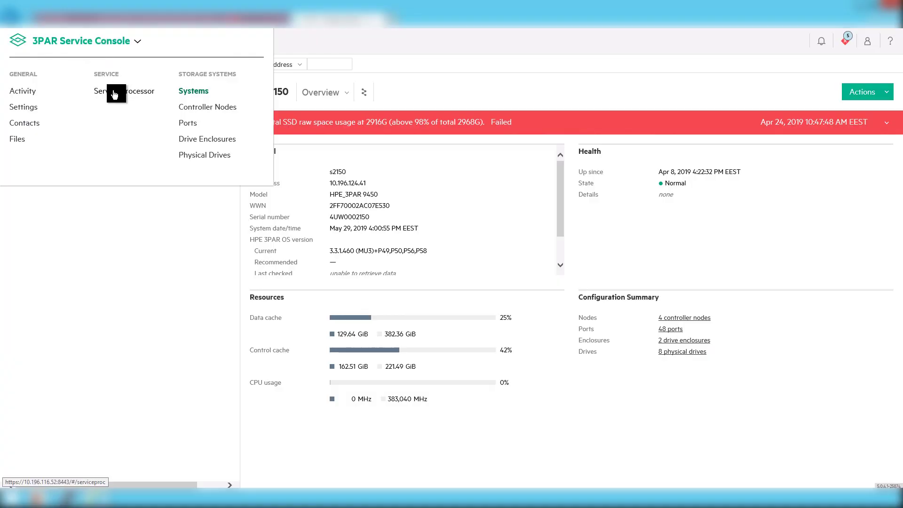
Step: Review the CLI Session output showing all four nodes at 16:00:54 EEST (Europe/Sofia)
click(114, 94)
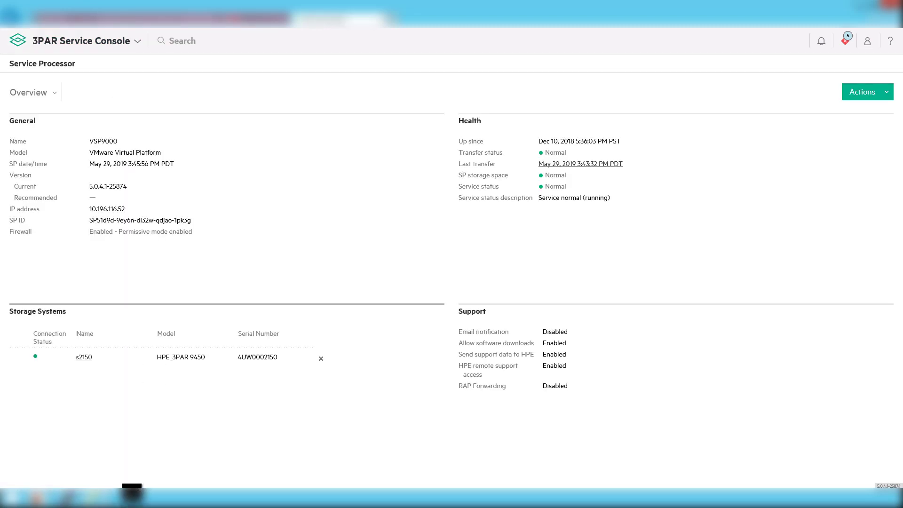
mouse_move(39, 499)
click(177, 462)
mouse_move(628, 167)
mouse_down()
mouse_move(641, 149)
mouse_move(635, 97)
mouse_up()
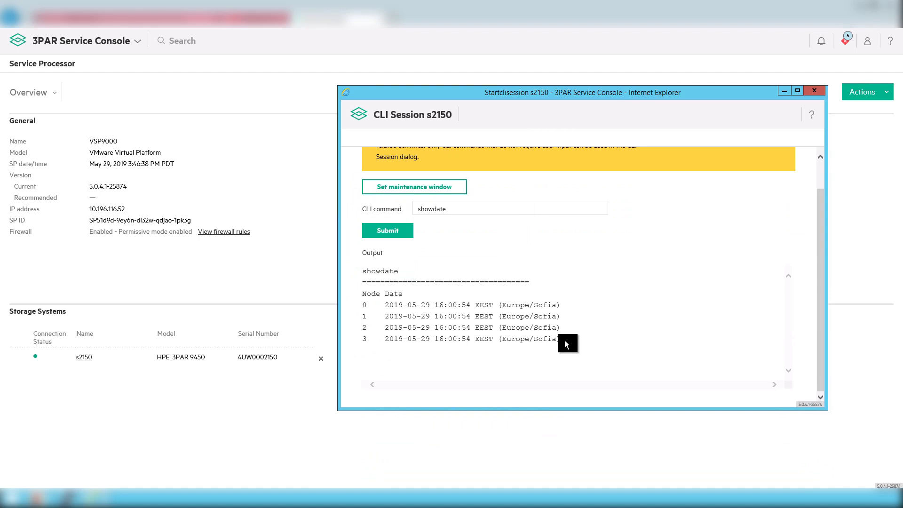
drag(563, 339, 362, 303)
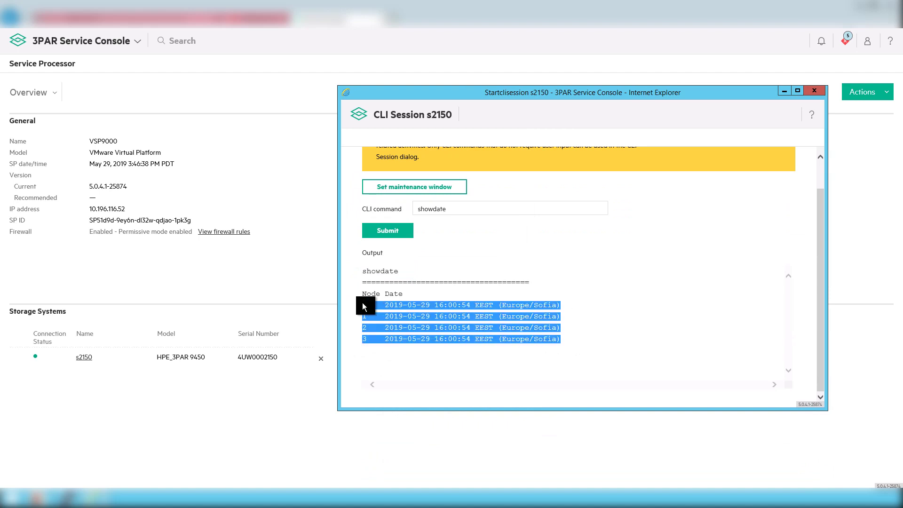
Step: Return to the Service Processor overview and highlight its date/time, 3:46:50 PM PDT
click(176, 164)
drag(175, 164, 90, 167)
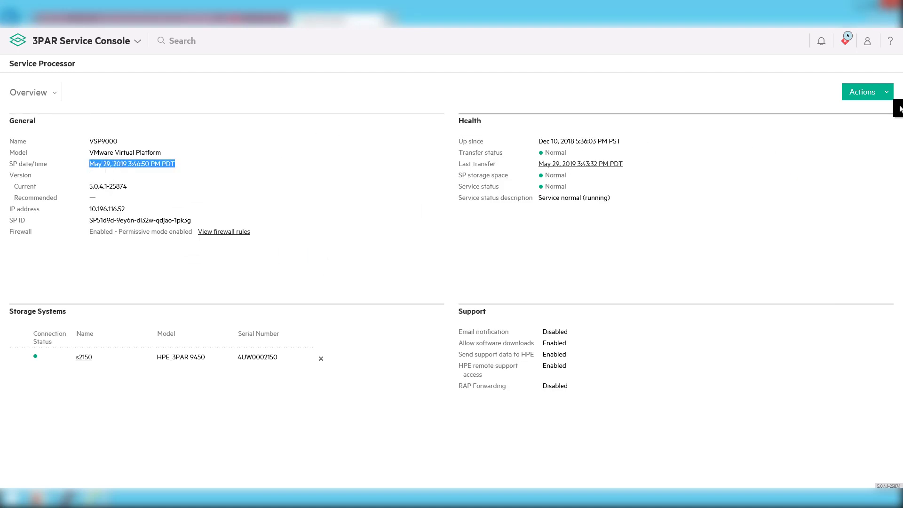
Step: Set the service processor's country to Bulgaria in Service Processor Settings and save
click(867, 92)
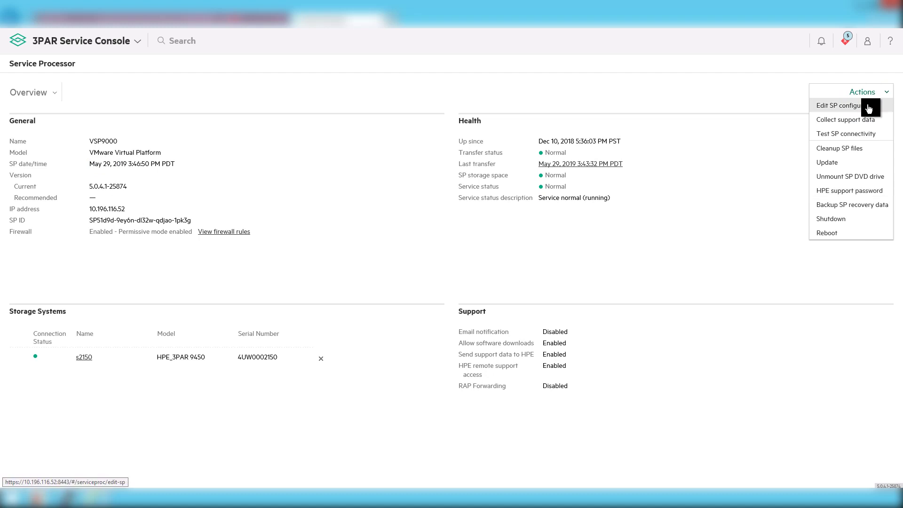
click(869, 106)
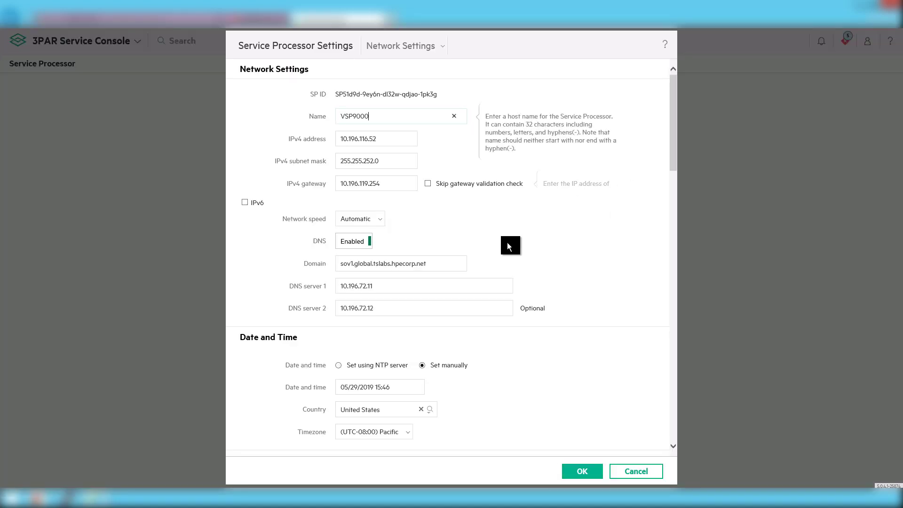
scroll(519, 237, down, 1)
scroll(516, 212, down, 1)
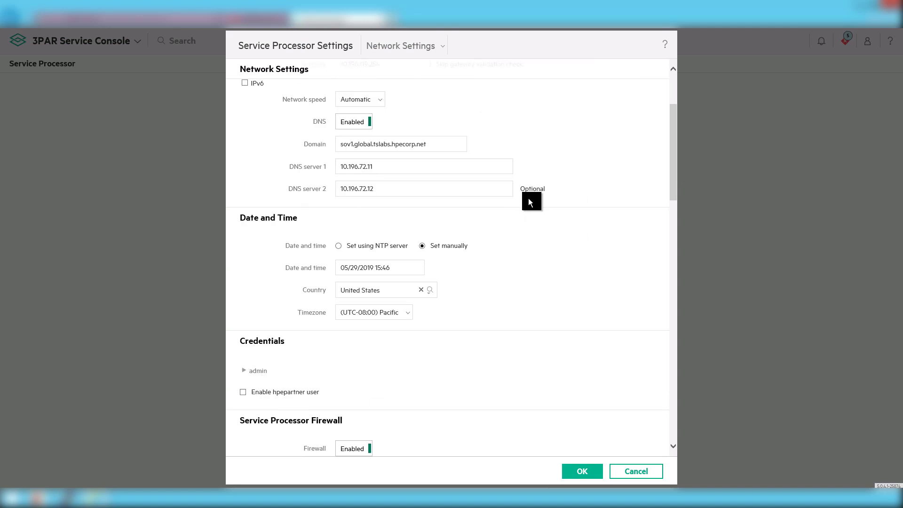
click(422, 290)
scroll(395, 361, down, 3)
scroll(395, 361, down, 2)
scroll(395, 362, down, 1)
scroll(389, 360, down, 1)
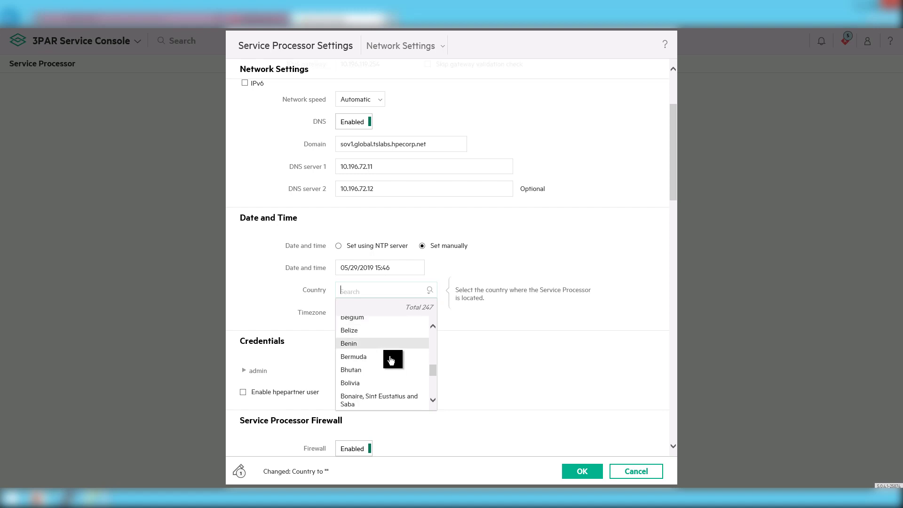
scroll(391, 359, down, 2)
scroll(391, 359, down, 1)
scroll(386, 400, down, 1)
click(385, 393)
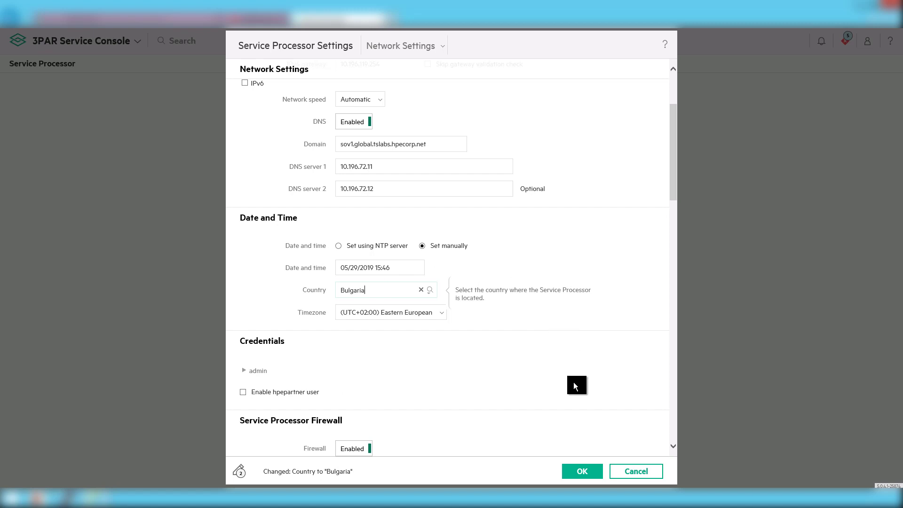
click(589, 473)
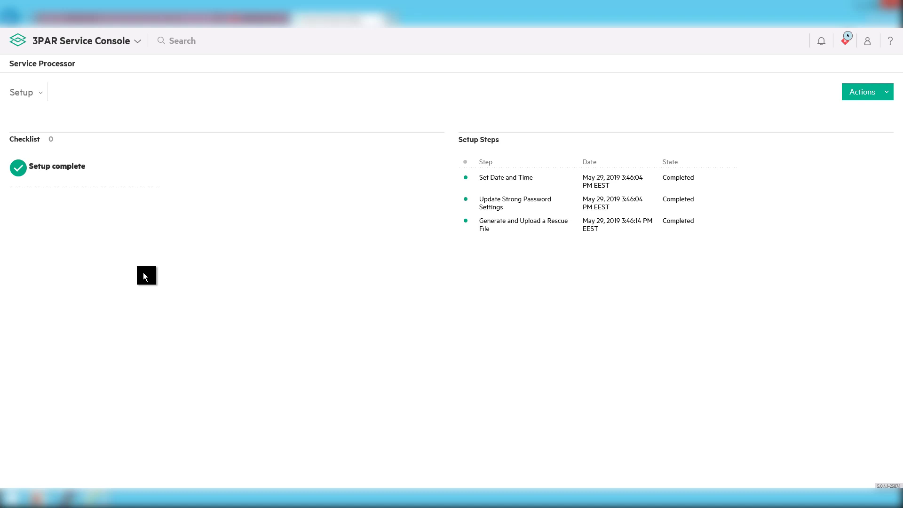
Step: Switch to the SP overview and highlight its date/time, now in EEST
click(21, 93)
click(30, 109)
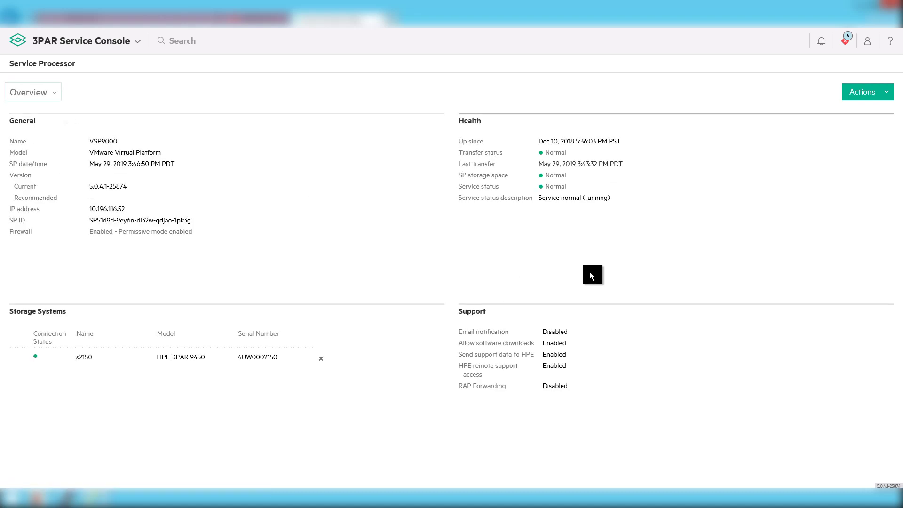
drag(181, 165, 92, 170)
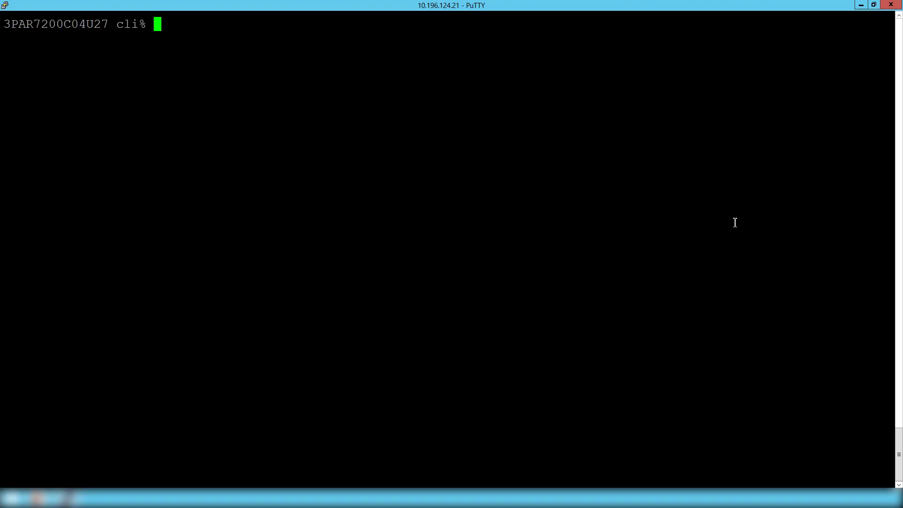
text(showdate)
Step: Run showdate, setdate -tzlist and setdate -tzlist Europe to list the array's Europe time zones
key(Return)
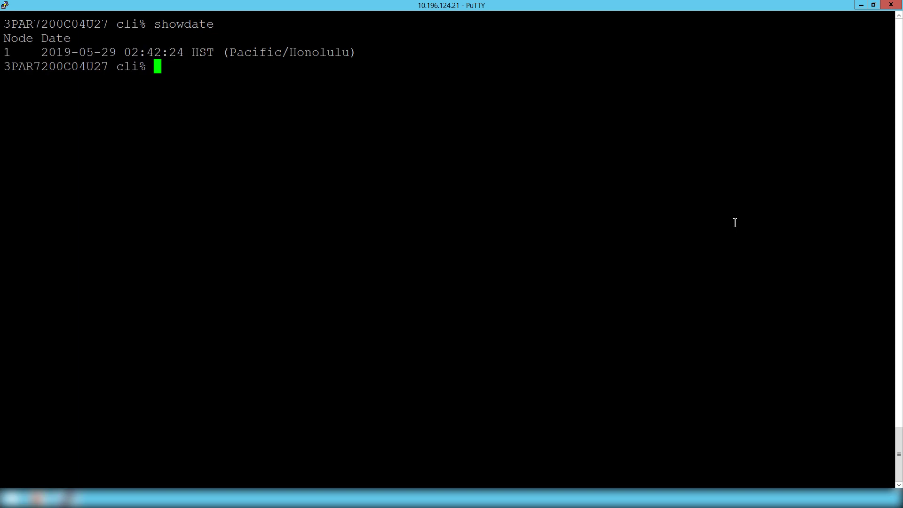
text(setdate)
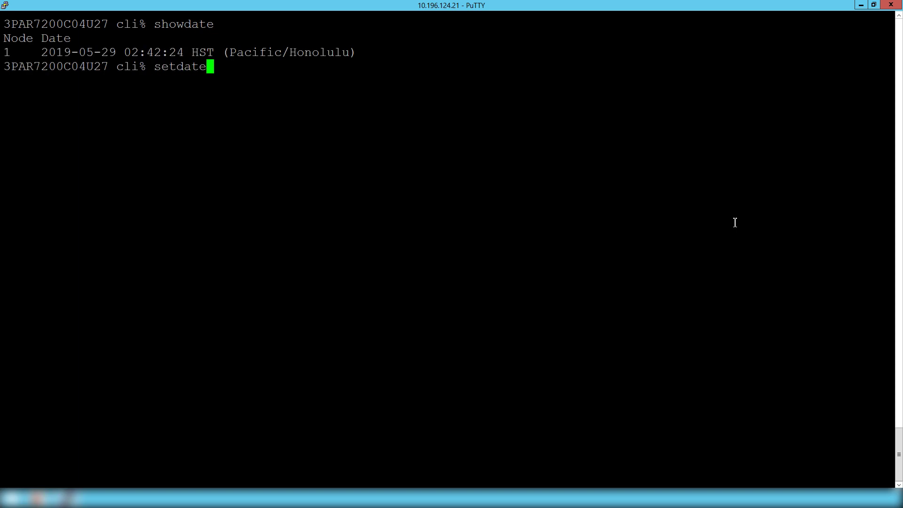
text( -tzlist)
key(Return)
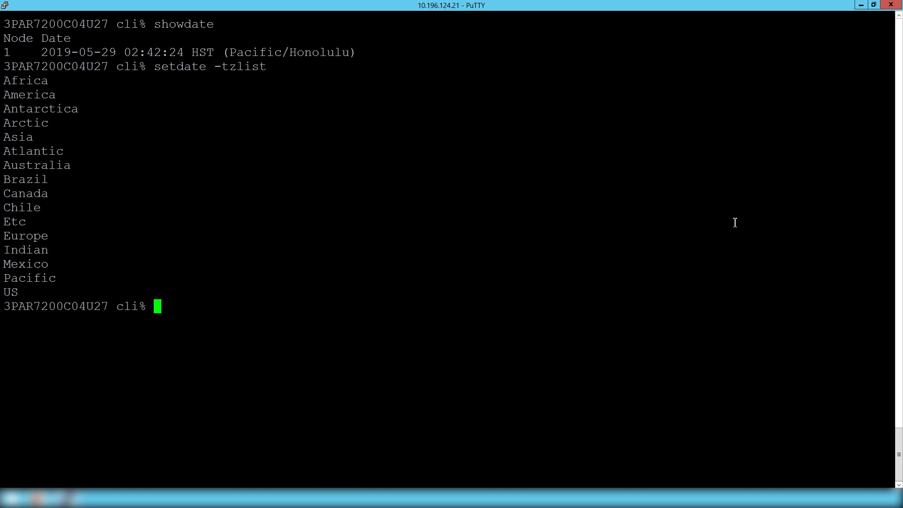
key(Up)
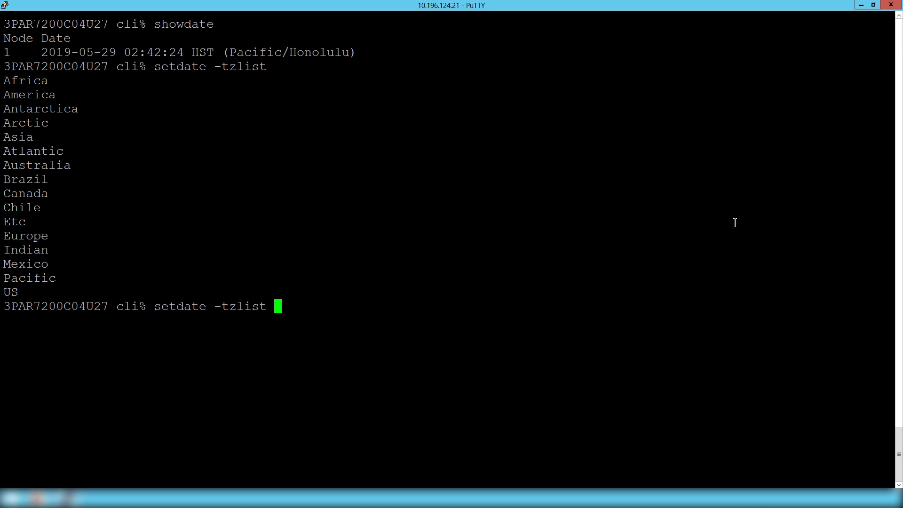
text(Eur)
text(e)
key(Return)
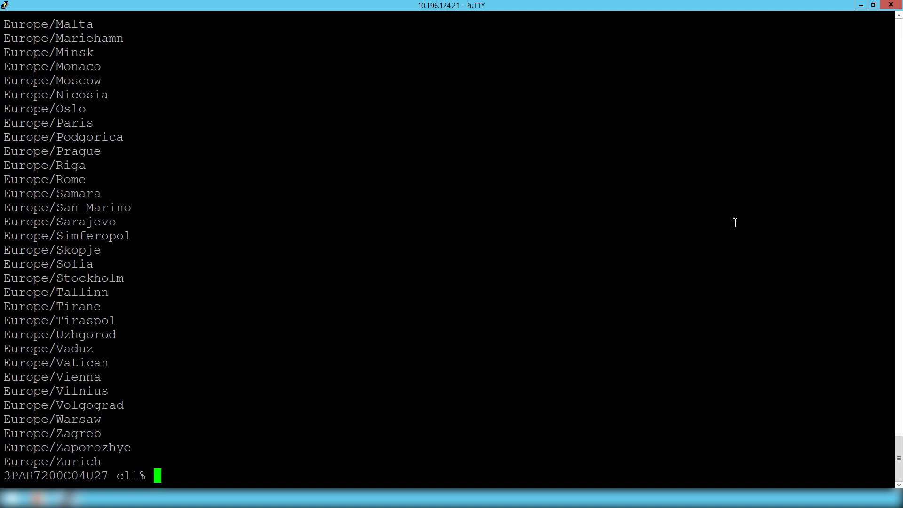
text(setdate)
text( -tz)
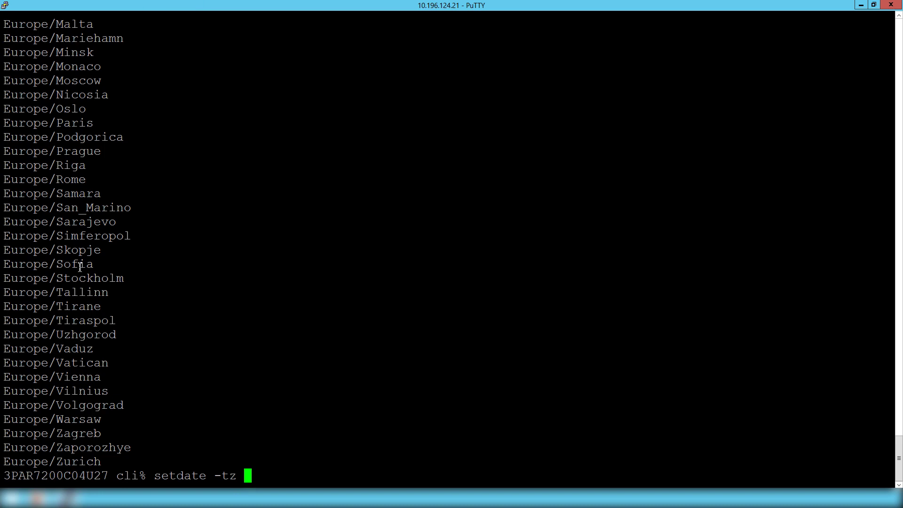
Step: Set the array time zone with setdate -tz Europe/Sofia and confirm showdate reports 15:43:07 EEST
drag(94, 266, 10, 271)
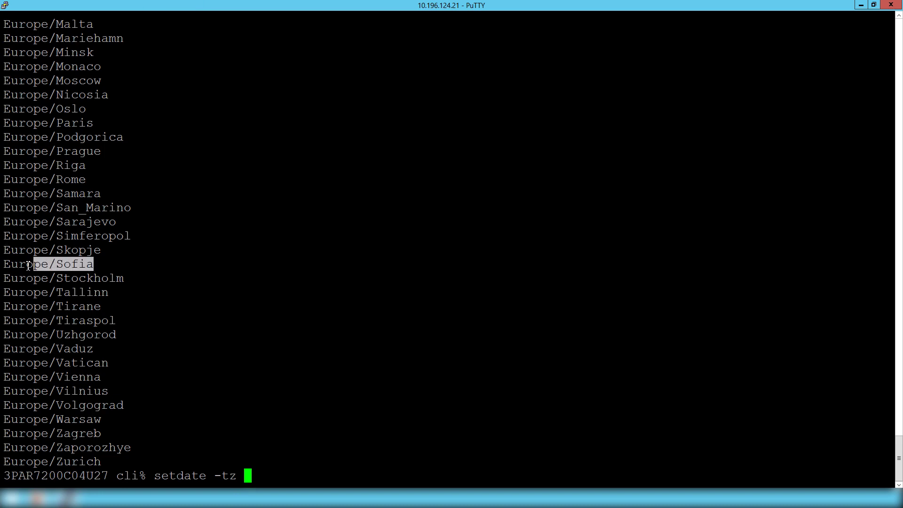
right_click(250, 475)
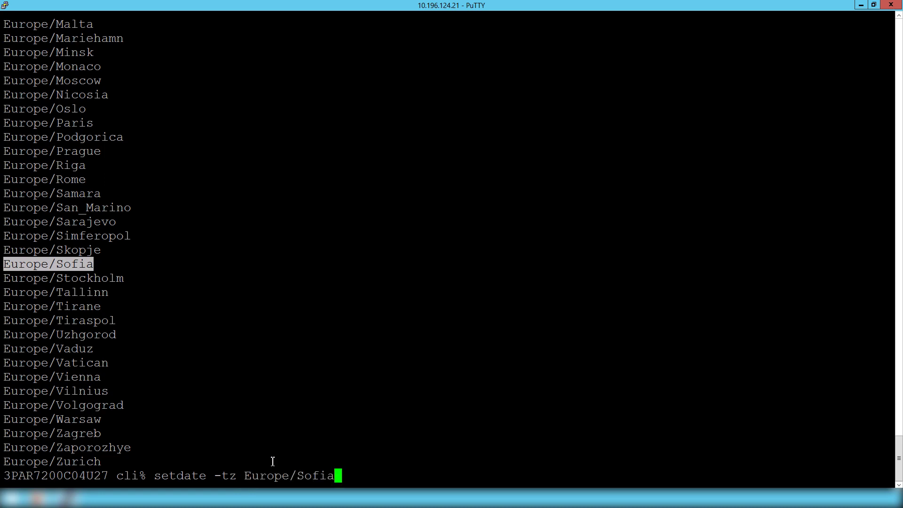
key(Return)
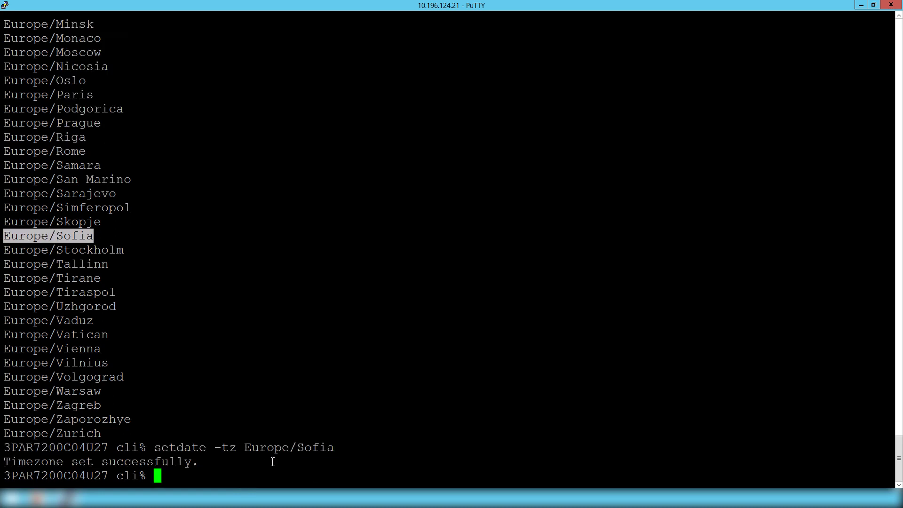
text(showdate)
key(Return)
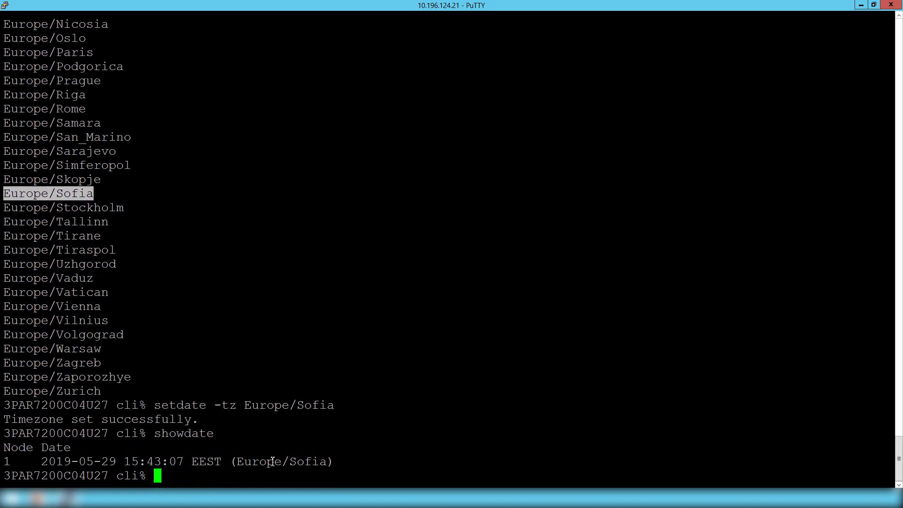